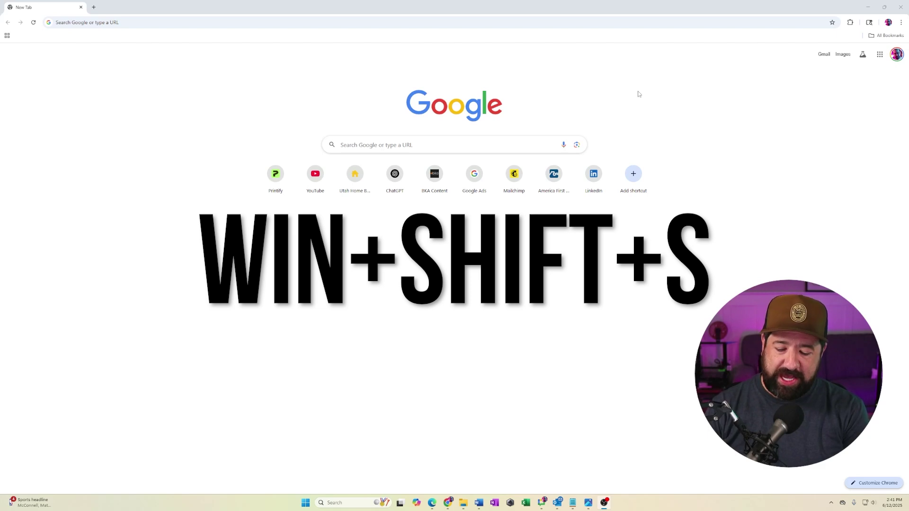
# - Dismiss the quick snip overlay and open the Snipping Tool app by searching Windows for "snipp"
pyautogui.press('super+shift+s')
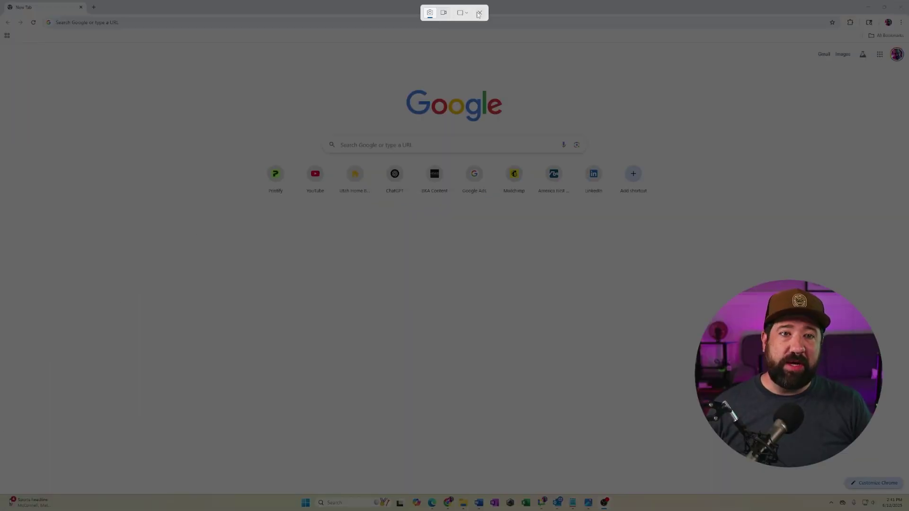
pyautogui.click(479, 13)
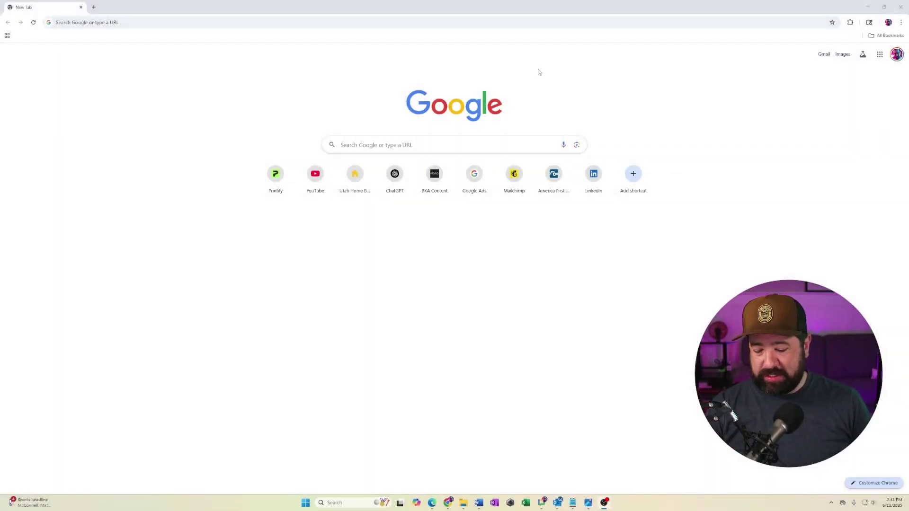
pyautogui.press('super')
pyautogui.write('snipp')
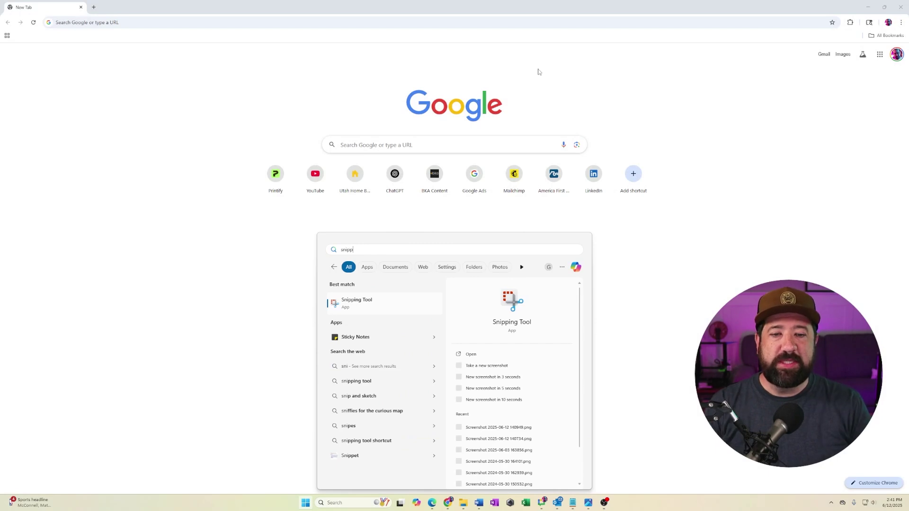
pyautogui.click(374, 305)
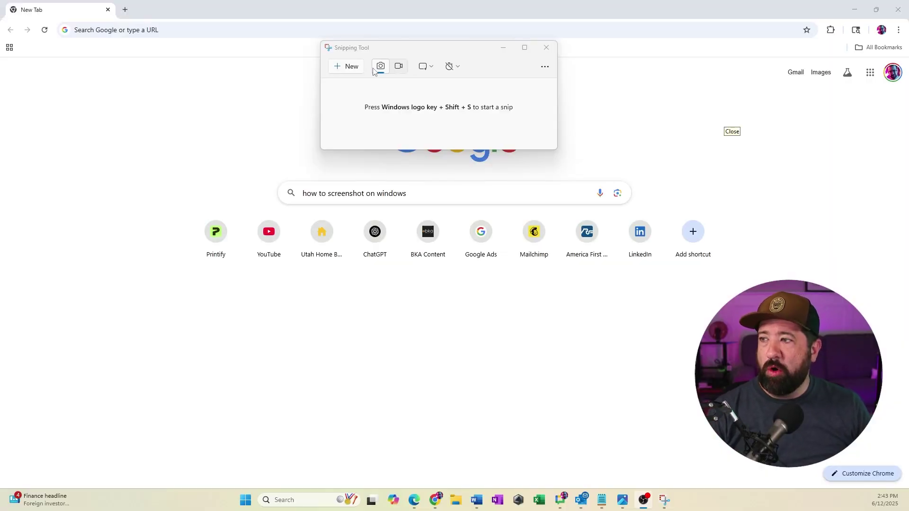
# - Move the Snipping Tool window clear of the Google logo and capture a new rectangular snip around the logo
pyautogui.moveTo(417, 54); pyautogui.dragTo(356, 77)
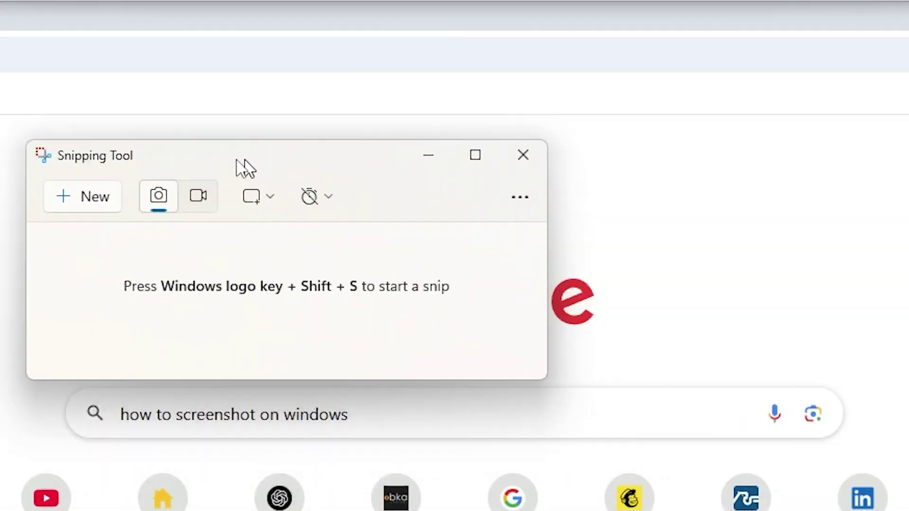
pyautogui.moveTo(245, 168); pyautogui.dragTo(0, 149)
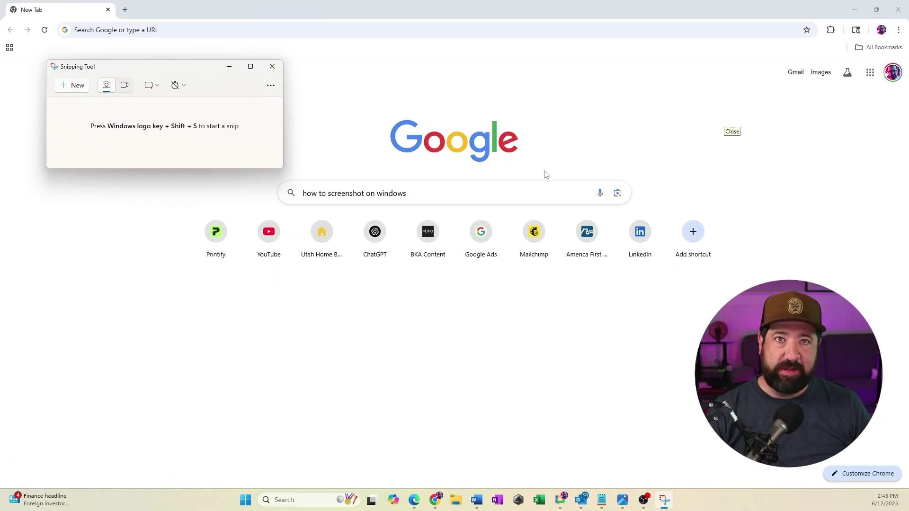
pyautogui.moveTo(198, 79); pyautogui.dragTo(176, 75)
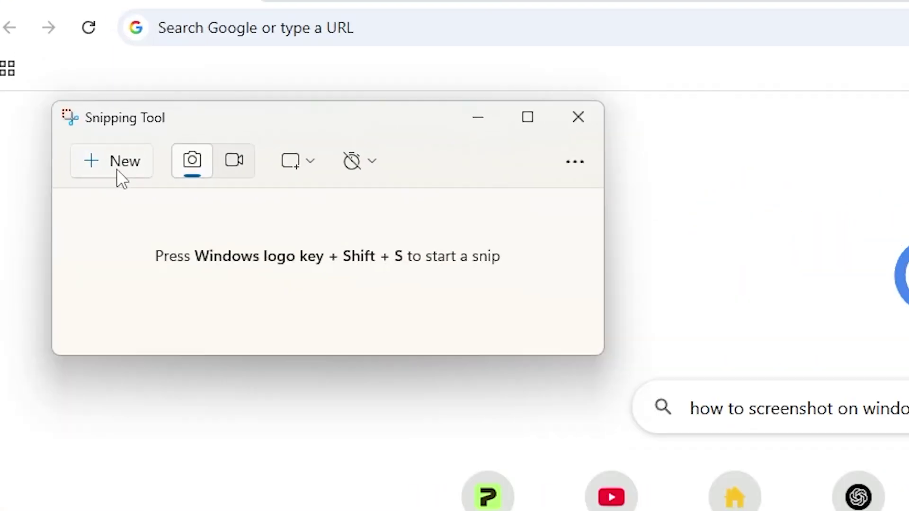
pyautogui.click(57, 92)
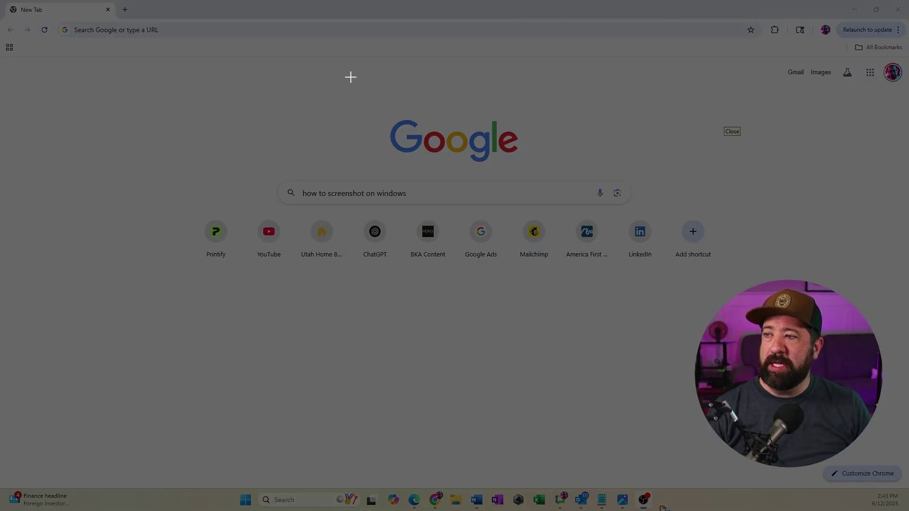
pyautogui.moveTo(381, 144); pyautogui.dragTo(541, 182)
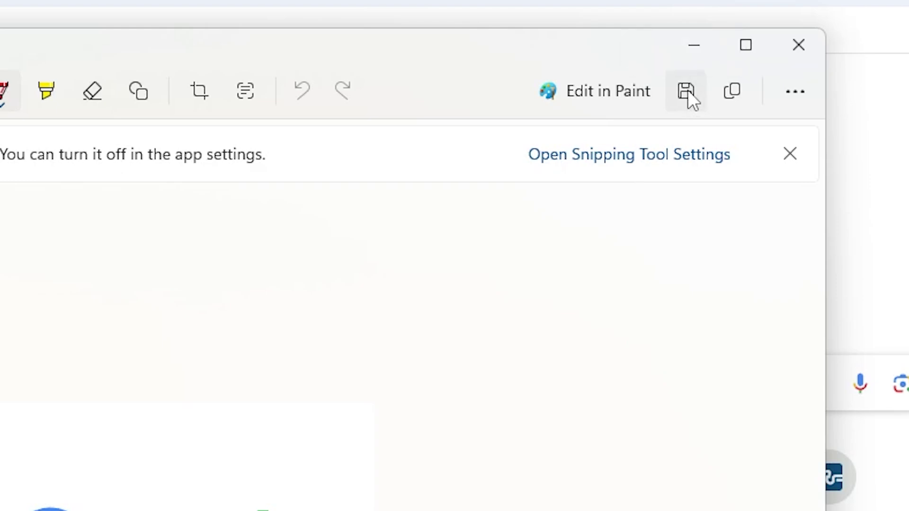
# - Bring up the Save As dialog for the logo snip and cancel without saving
pyautogui.click(687, 90)
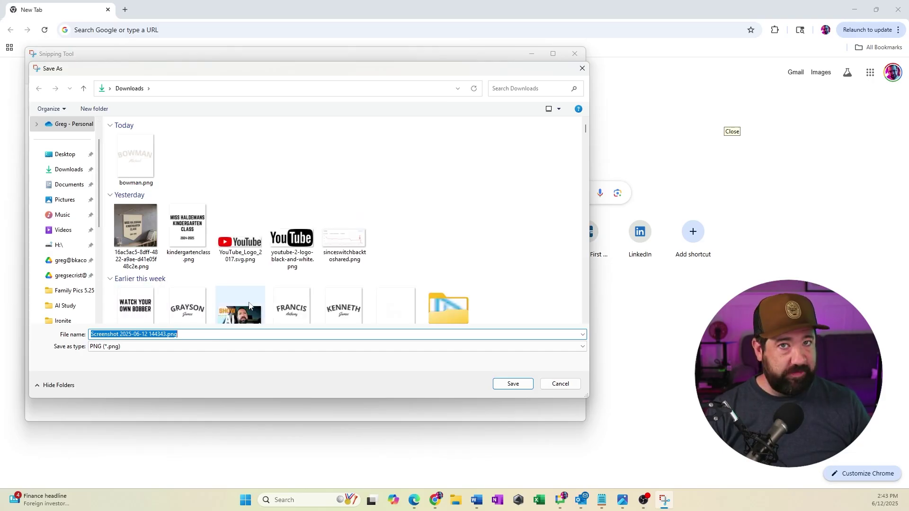
pyautogui.click(560, 384)
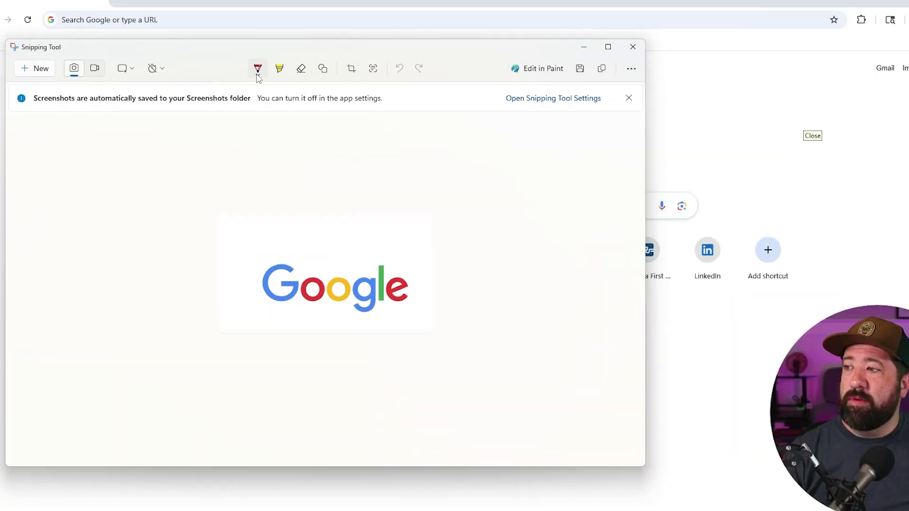
# - Try a red pen arrow and a yellow highlighter scribble on the logo snip, undoing each one
pyautogui.click(315, 53)
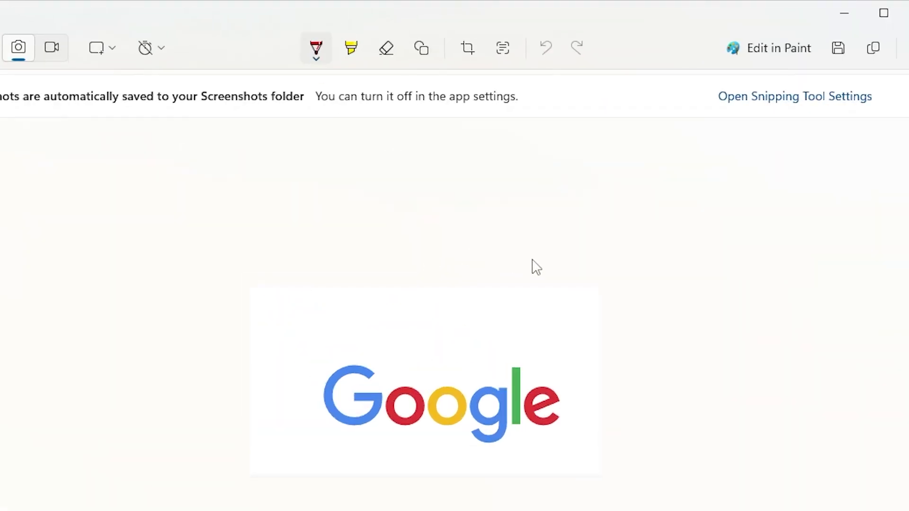
pyautogui.moveTo(532, 258); pyautogui.dragTo(454, 354)
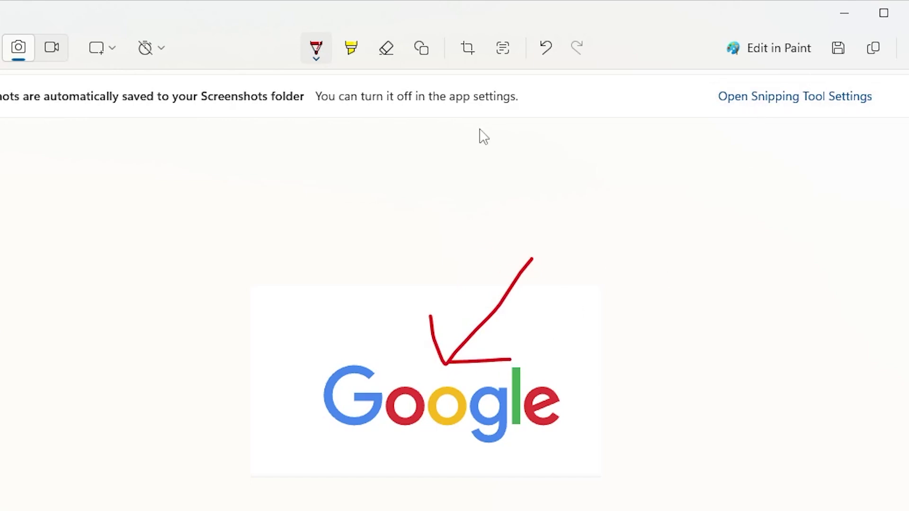
pyautogui.click(548, 50)
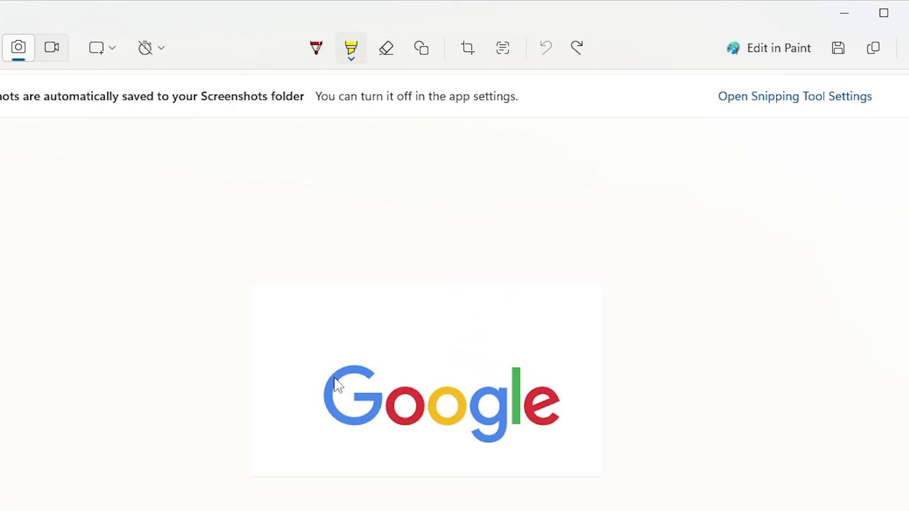
pyautogui.moveTo(335, 380)
pyautogui.mouseDown()
pyautogui.moveTo(523, 386)
pyautogui.moveTo(417, 433)
pyautogui.mouseUp()
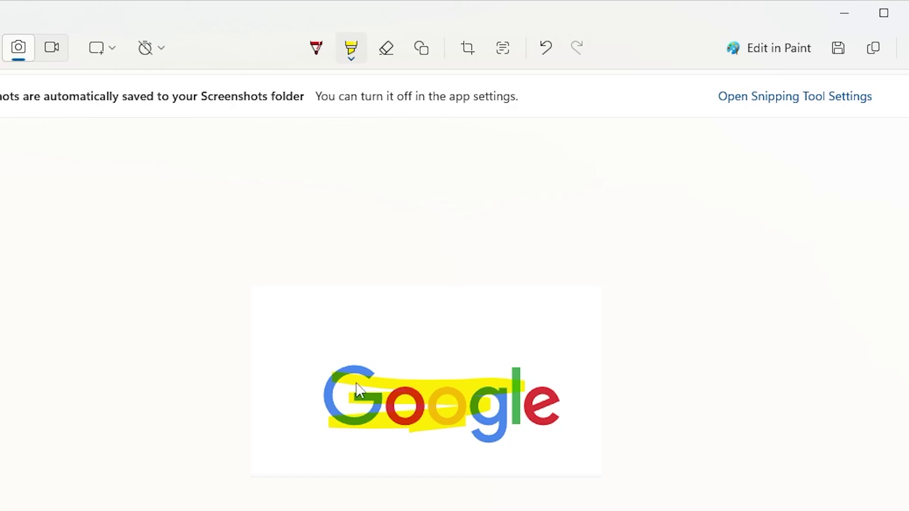
pyautogui.click(545, 46)
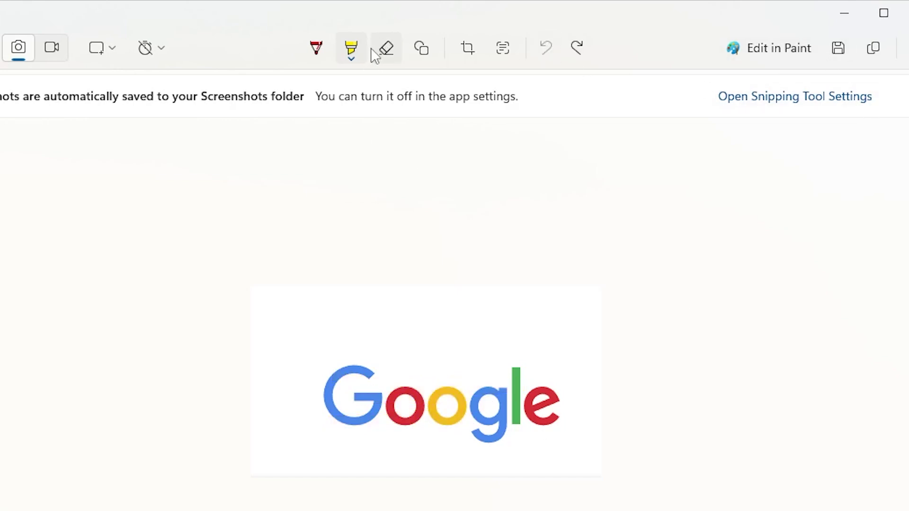
# - Scribble on the logo with the red pen and the yellow highlighter, and erase the red pen stroke
pyautogui.click(316, 48)
pyautogui.moveTo(335, 364); pyautogui.dragTo(366, 393)
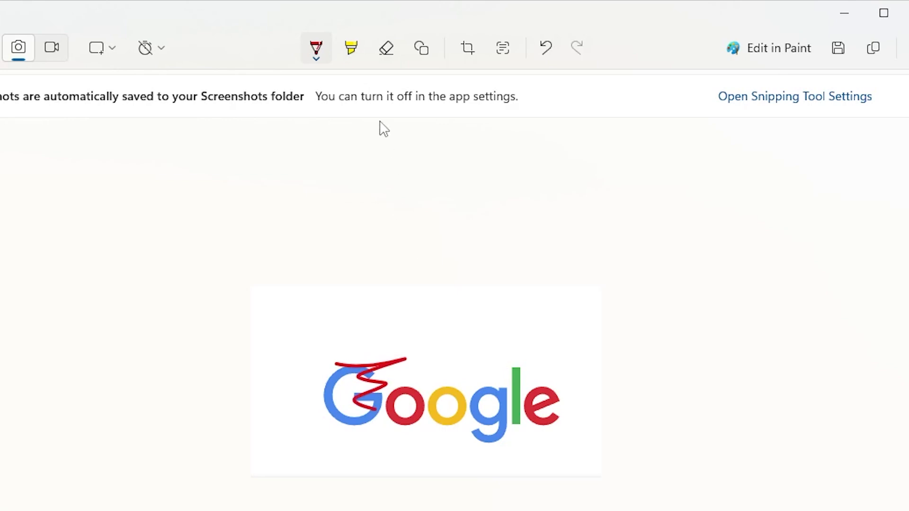
pyautogui.moveTo(424, 352)
pyautogui.mouseDown()
pyautogui.moveTo(446, 393)
pyautogui.moveTo(490, 406)
pyautogui.mouseUp()
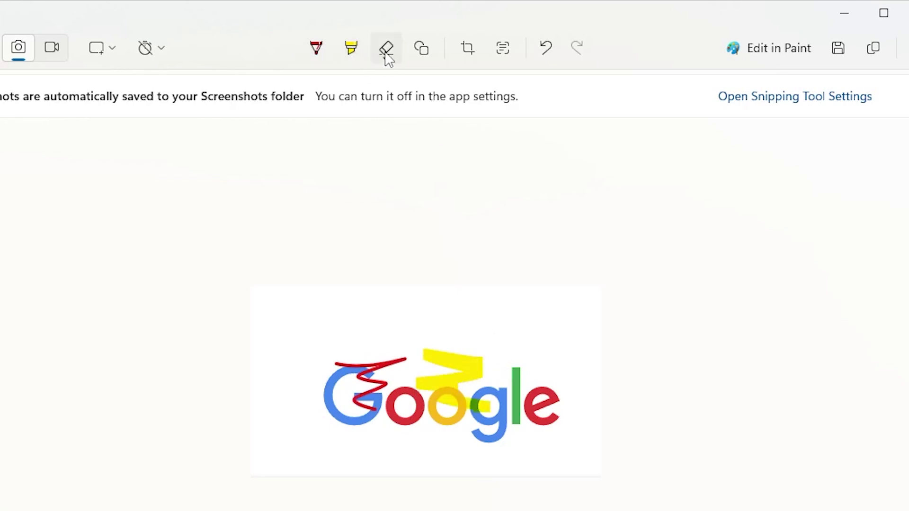
pyautogui.click(383, 379)
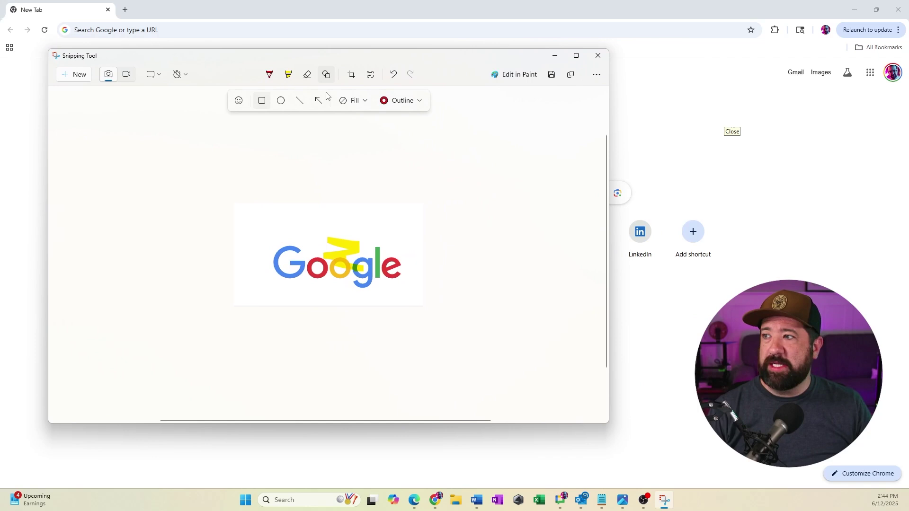
# - Draw a red-outlined ellipse shape around the middle of the Google logo
pyautogui.click(422, 47)
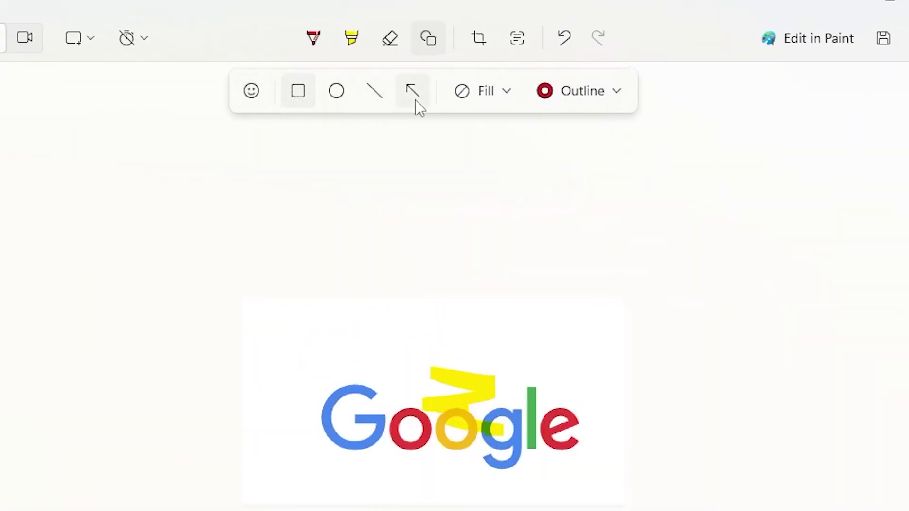
pyautogui.click(336, 100)
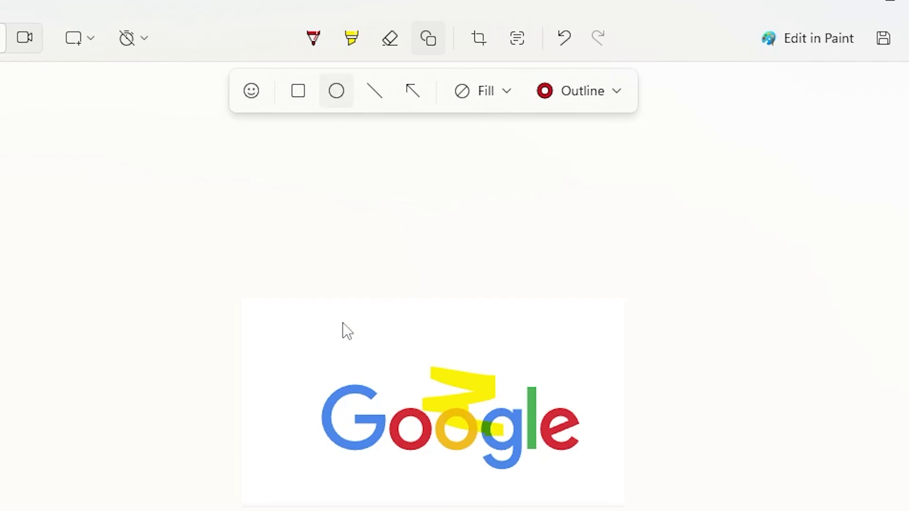
pyautogui.moveTo(336, 320); pyautogui.dragTo(550, 493)
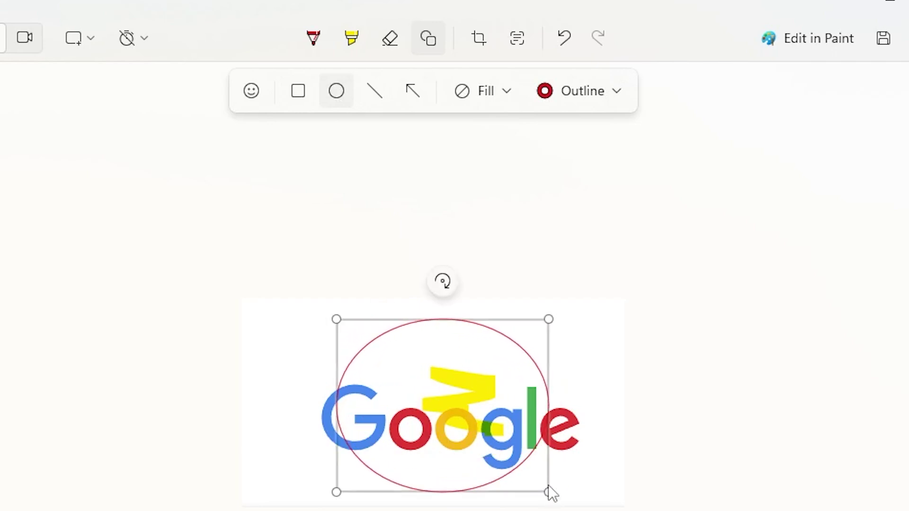
# - Set the ellipse's outline size to 9, keeping the red outline color
pyautogui.click(508, 99)
pyautogui.click(458, 223)
pyautogui.click(618, 91)
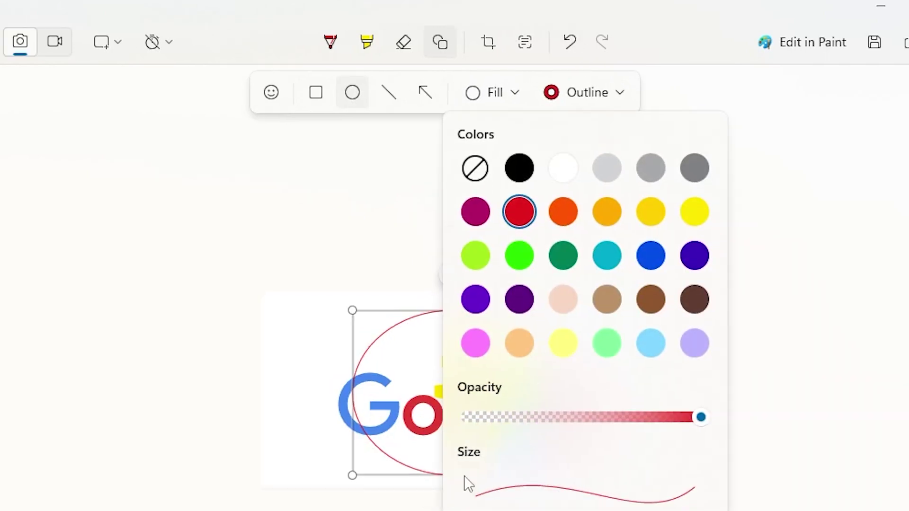
pyautogui.moveTo(509, 455)
pyautogui.mouseDown()
pyautogui.moveTo(598, 456)
pyautogui.moveTo(573, 458)
pyautogui.mouseUp()
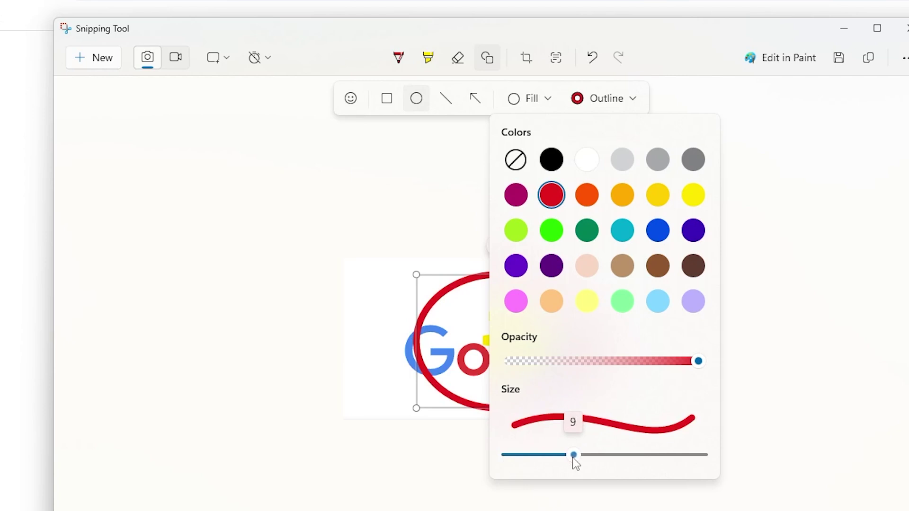
pyautogui.click(845, 293)
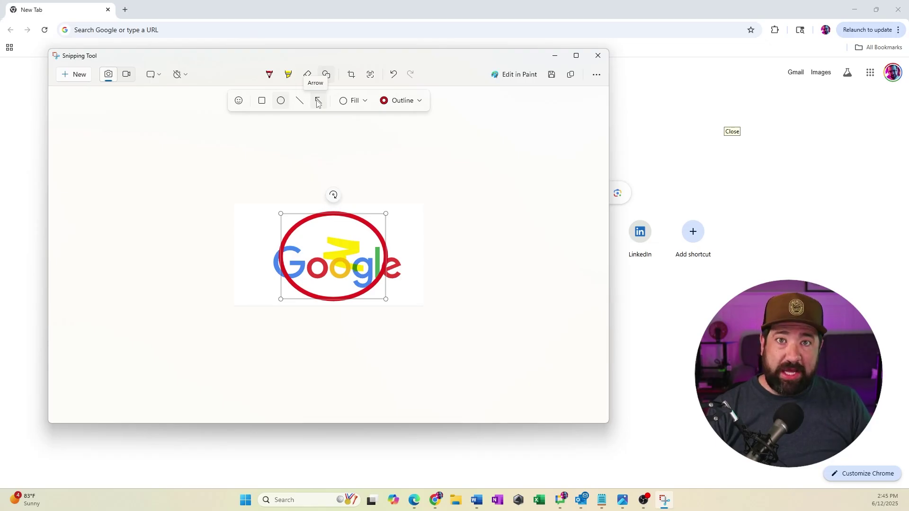
# - Draw a red arrow shape pointing diagonally down at the logo inside the ellipse, and use the Eraser on it
pyautogui.click(317, 100)
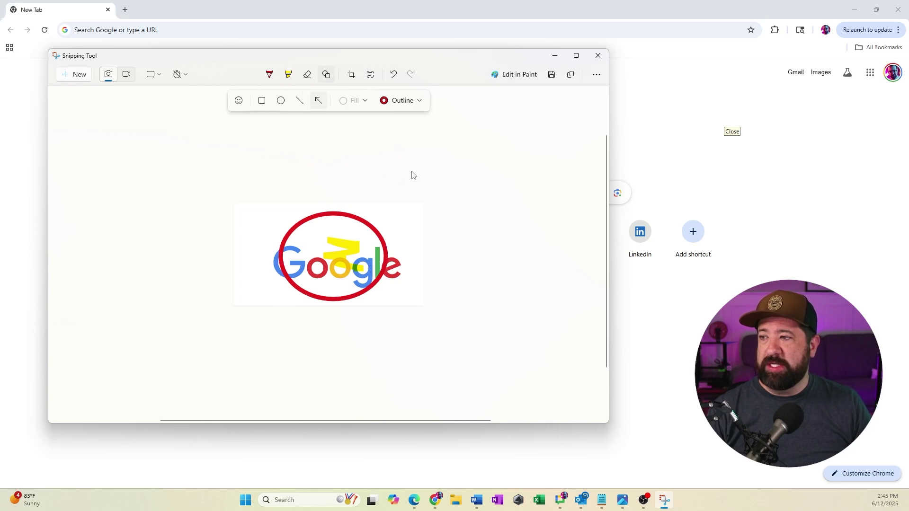
pyautogui.moveTo(415, 170)
pyautogui.mouseDown()
pyautogui.moveTo(362, 216)
pyautogui.moveTo(327, 170)
pyautogui.moveTo(278, 246)
pyautogui.moveTo(300, 229)
pyautogui.moveTo(374, 243)
pyautogui.moveTo(319, 147)
pyautogui.moveTo(327, 255)
pyautogui.mouseUp()
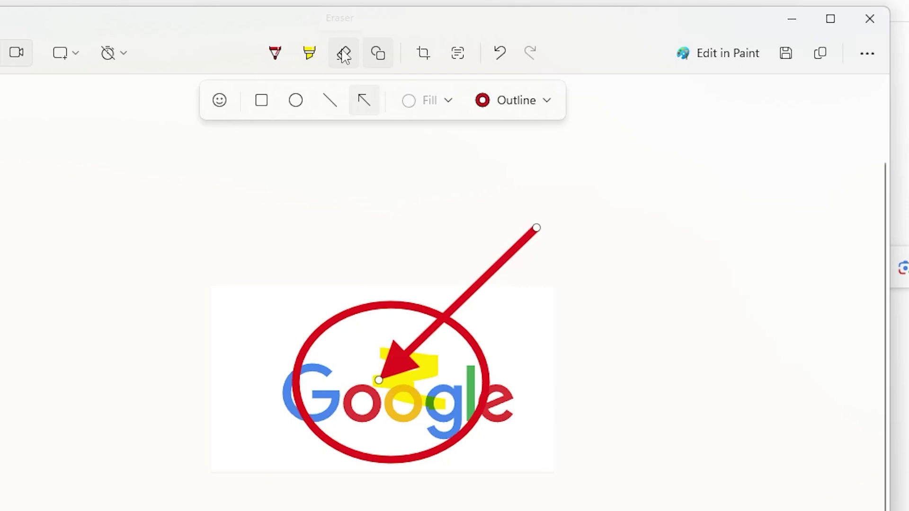
pyautogui.click(307, 74)
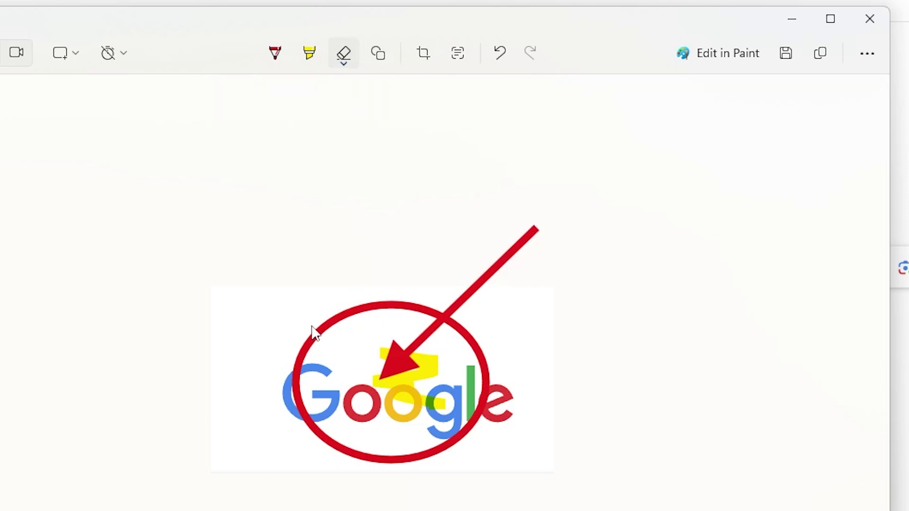
pyautogui.click(405, 355)
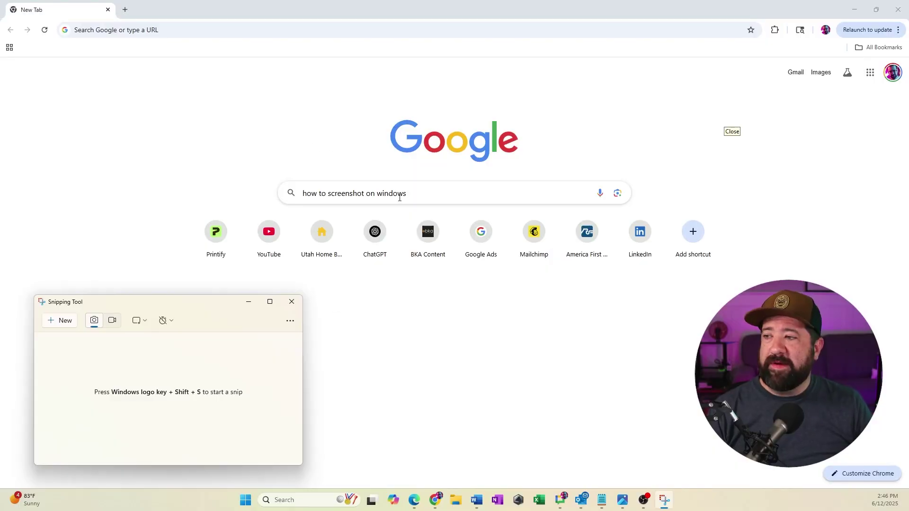
# - Expand the suggestions for the Google query "how to screenshot on windows" and close them again
pyautogui.click(417, 195)
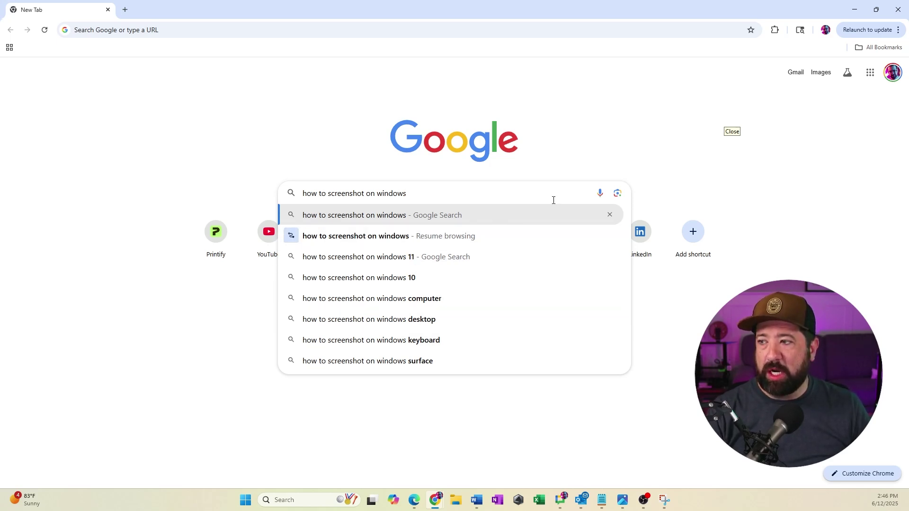
pyautogui.click(222, 180)
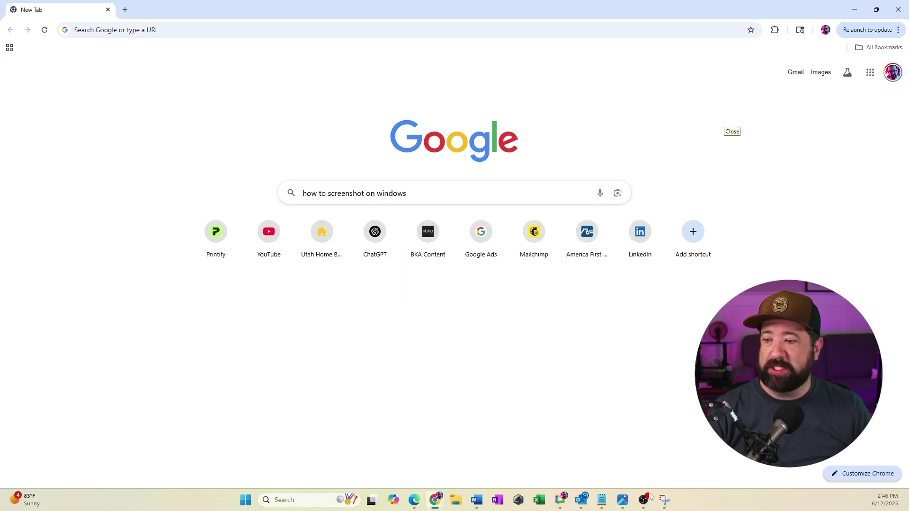
# - Bring back the Snipping Tool, set a 3-second snip delay, and move its window away from the Google logo
pyautogui.click(665, 500)
pyautogui.moveTo(180, 309); pyautogui.dragTo(451, 97)
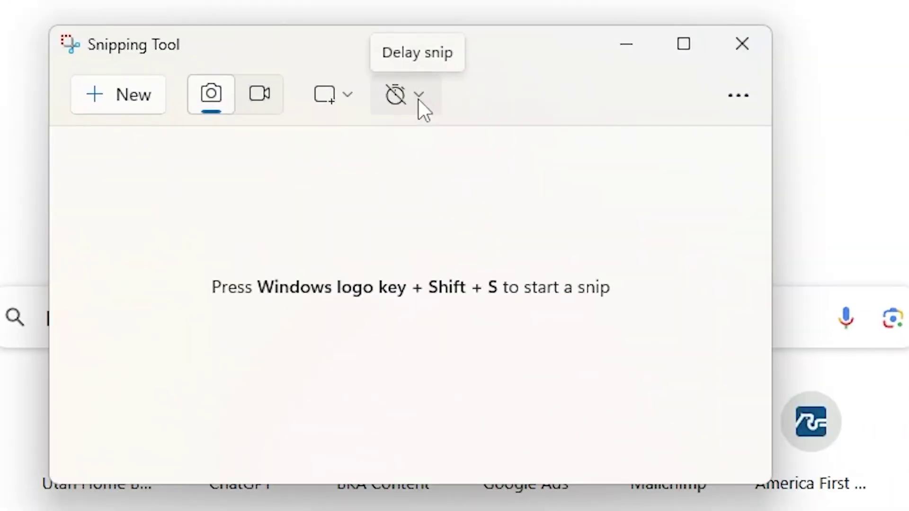
pyautogui.click(419, 99)
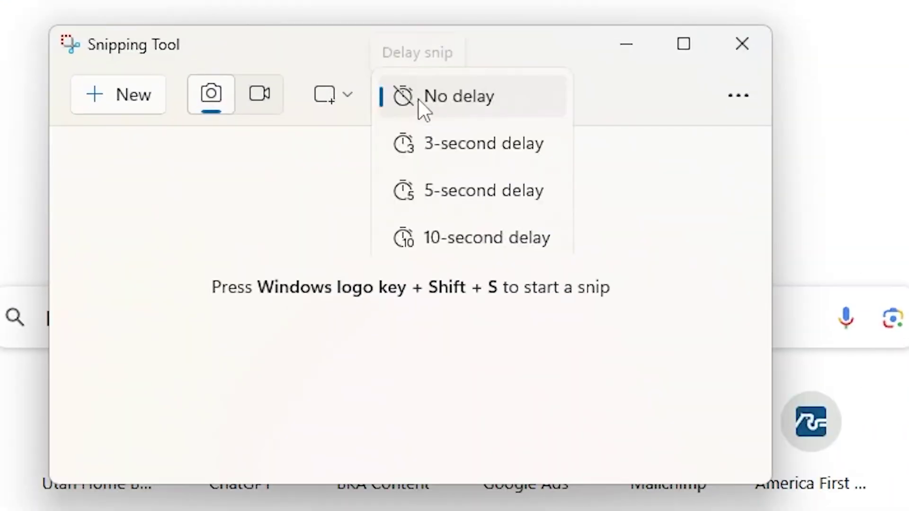
pyautogui.click(456, 145)
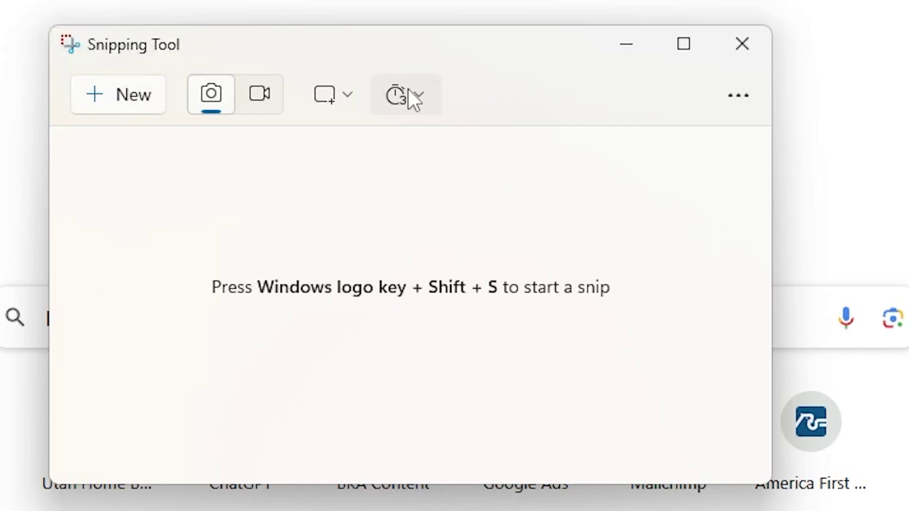
pyautogui.moveTo(445, 50); pyautogui.dragTo(179, 124)
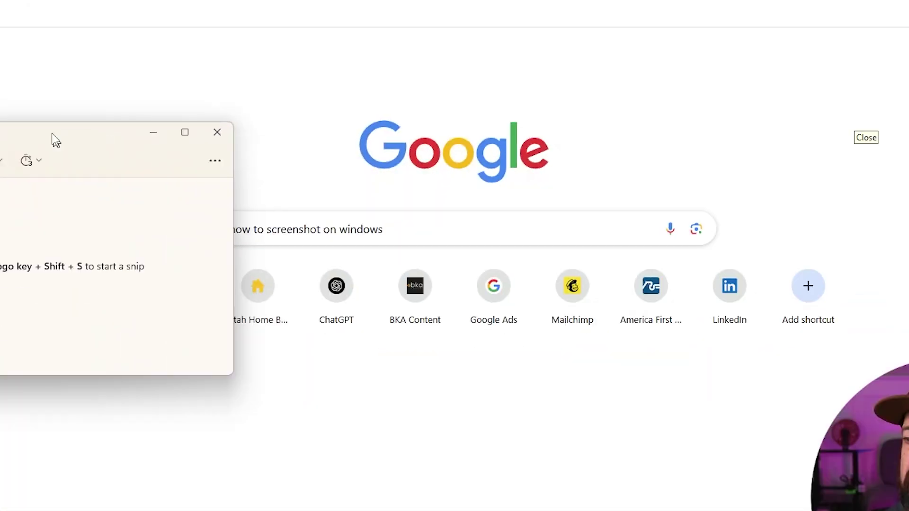
# - Start the delayed snip, expand the Google search suggestions during the countdown, and capture the area covering the logo and the suggestions list
pyautogui.click(65, 141)
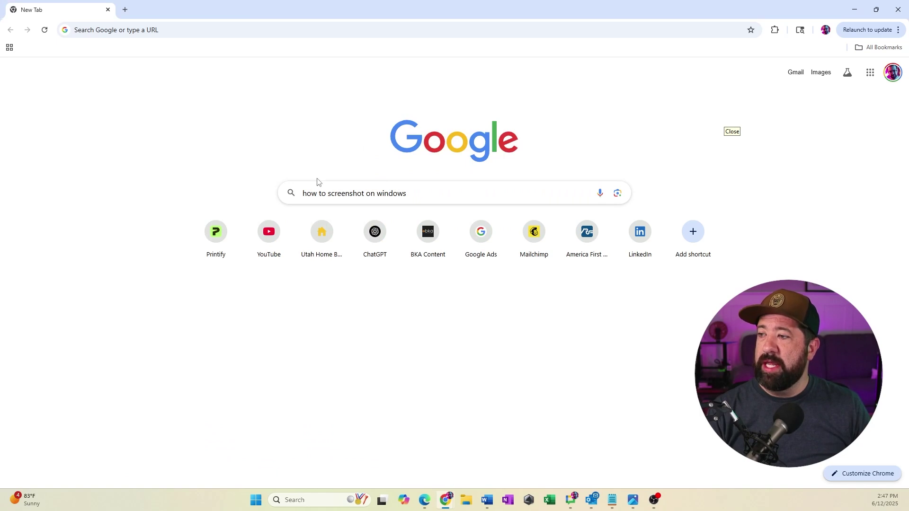
pyautogui.click(426, 192)
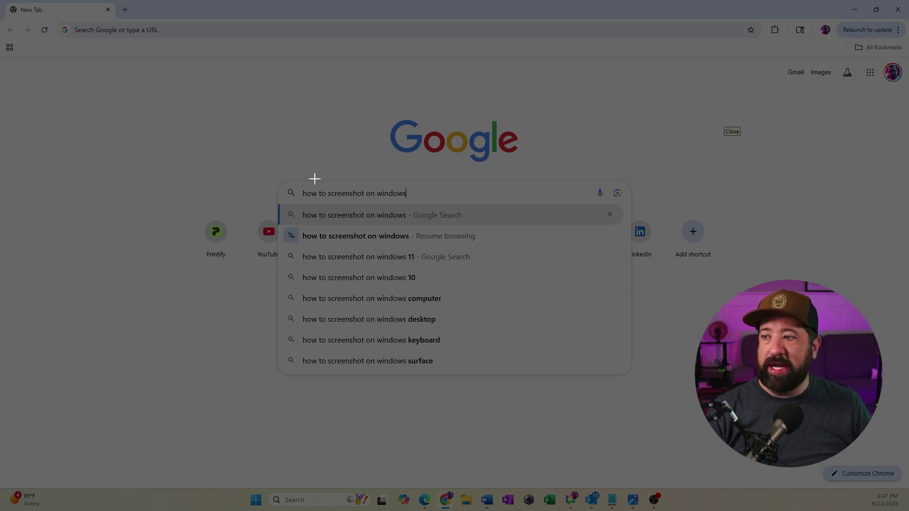
pyautogui.moveTo(249, 95); pyautogui.dragTo(665, 394)
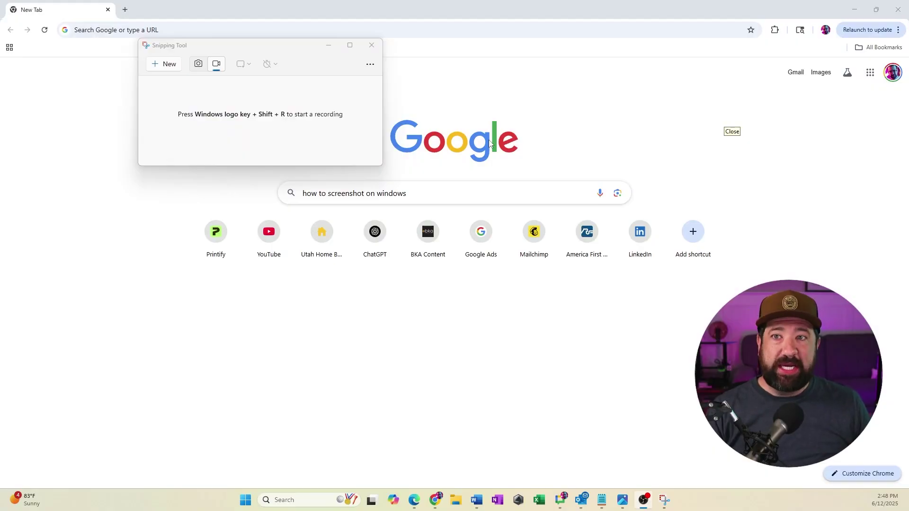
# - Set up a new screen recording in video mode, framing the area around the Google logo, search box and shortcut row
pyautogui.click(199, 64)
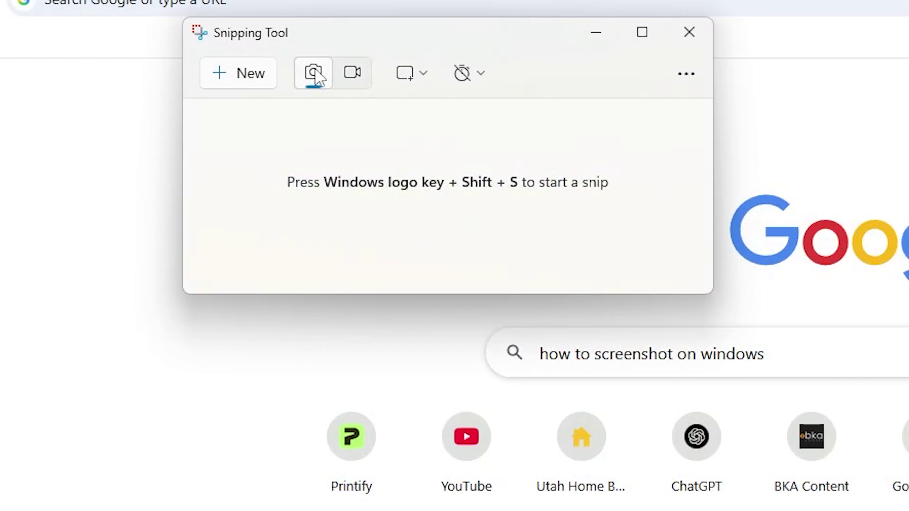
pyautogui.click(356, 79)
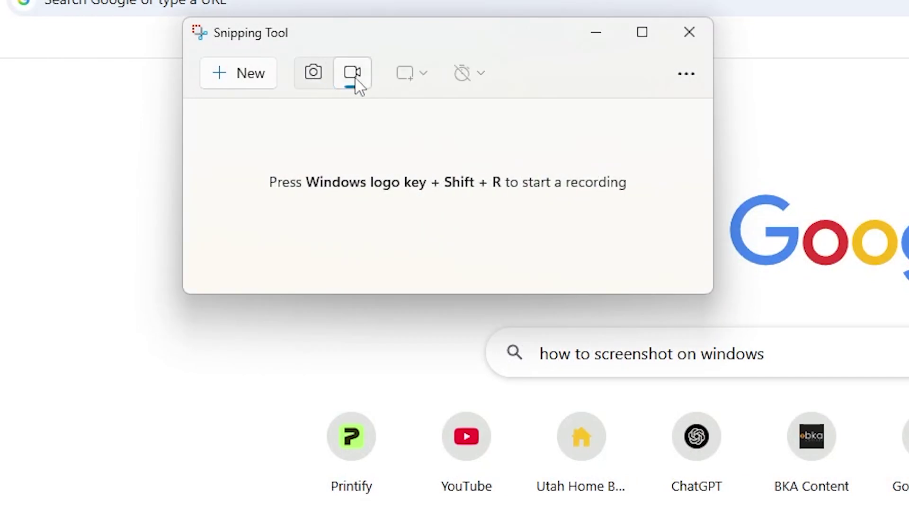
pyautogui.click(256, 87)
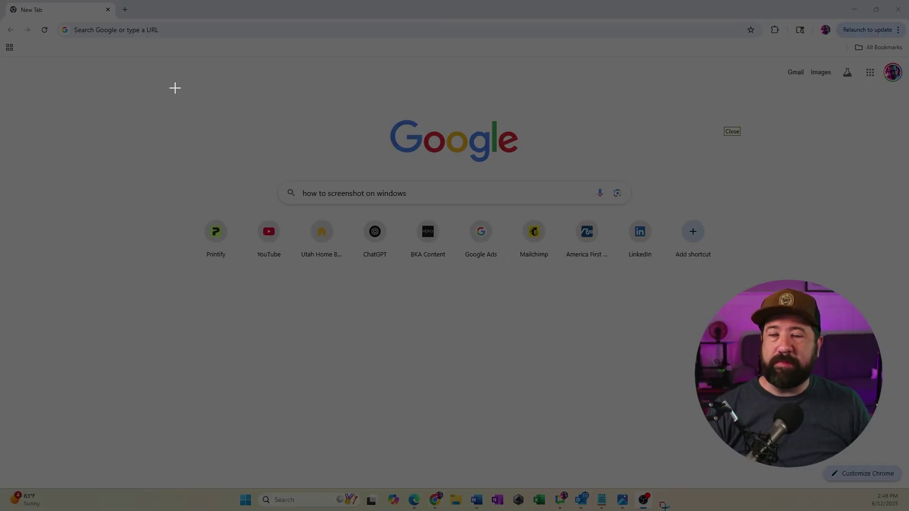
pyautogui.moveTo(173, 75); pyautogui.dragTo(730, 287)
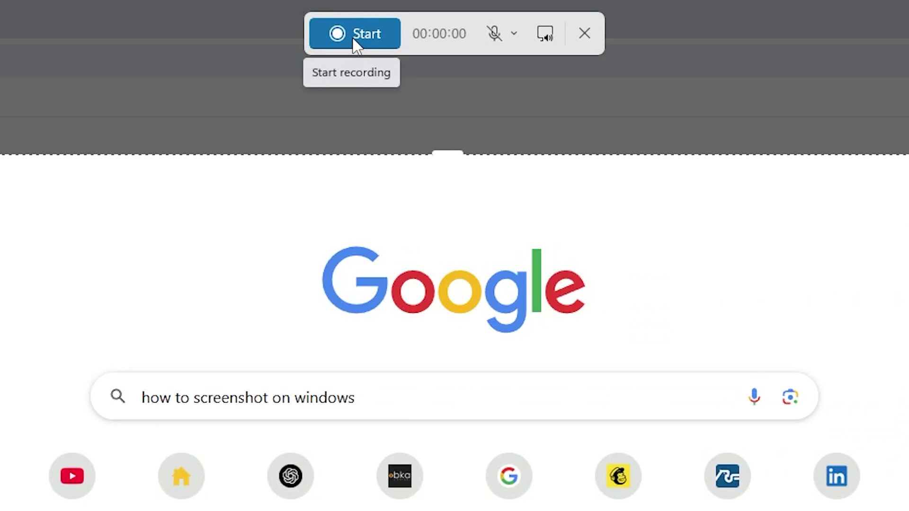
# - Review the recorder's microphone choices, leaving the microphone muted, and start the screen recording
pyautogui.click(515, 44)
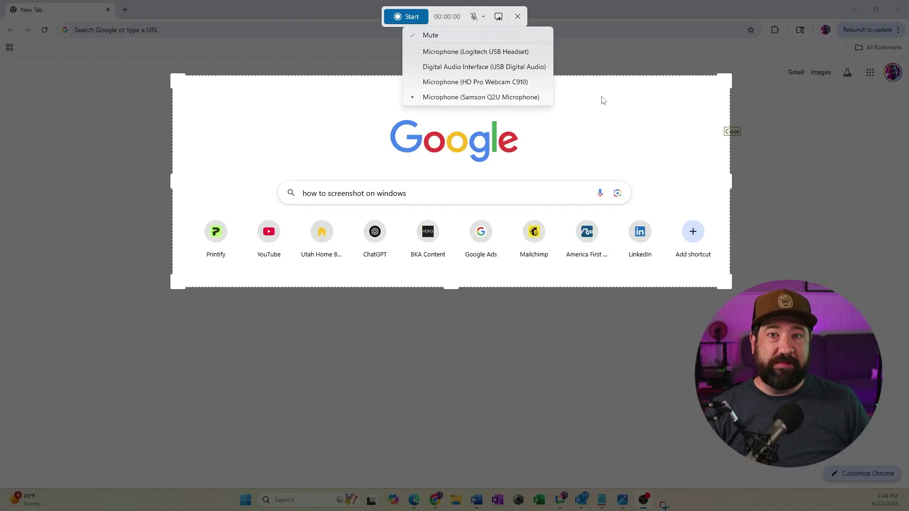
pyautogui.click(758, 199)
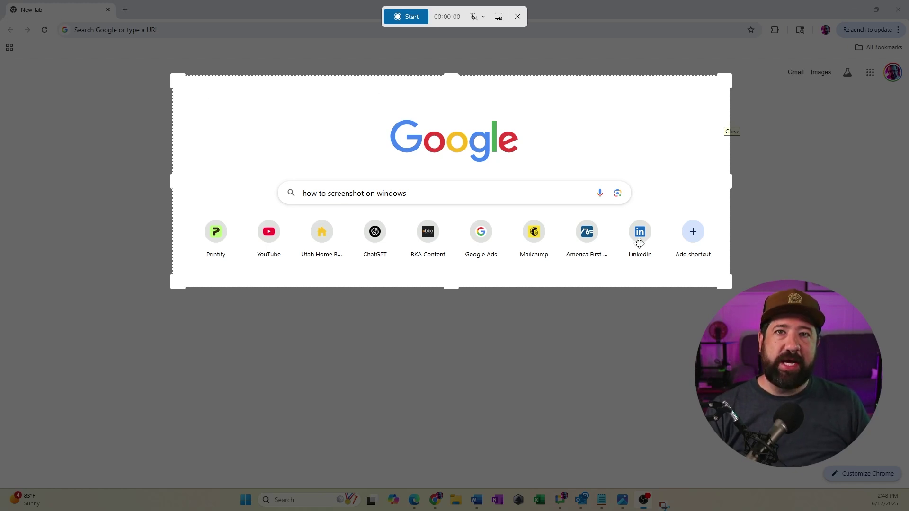
pyautogui.click(404, 16)
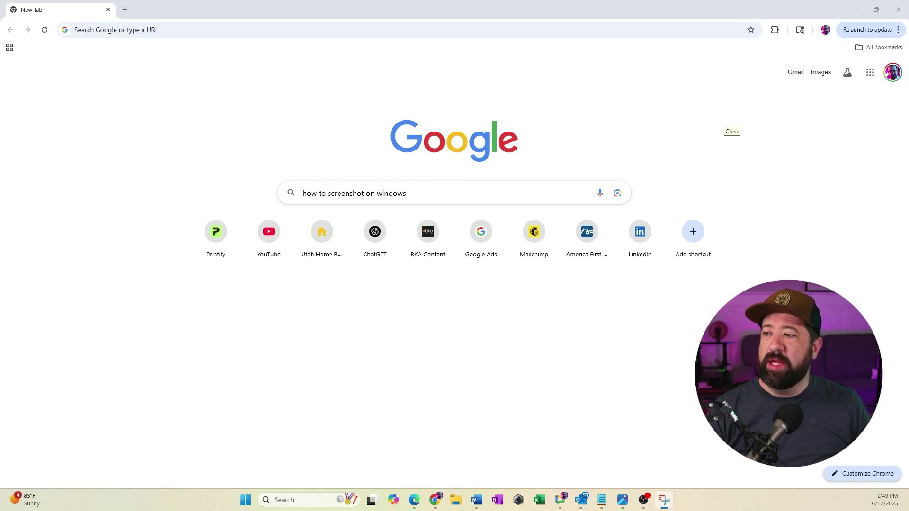
# - Replace the Google query with "asl;kdfja;lsdkfjas;ldkfjas;dlkfas;dlfkjas;ldkfjs;adlkfj" while recording, and stop the recording
pyautogui.moveTo(421, 194); pyautogui.dragTo(301, 194)
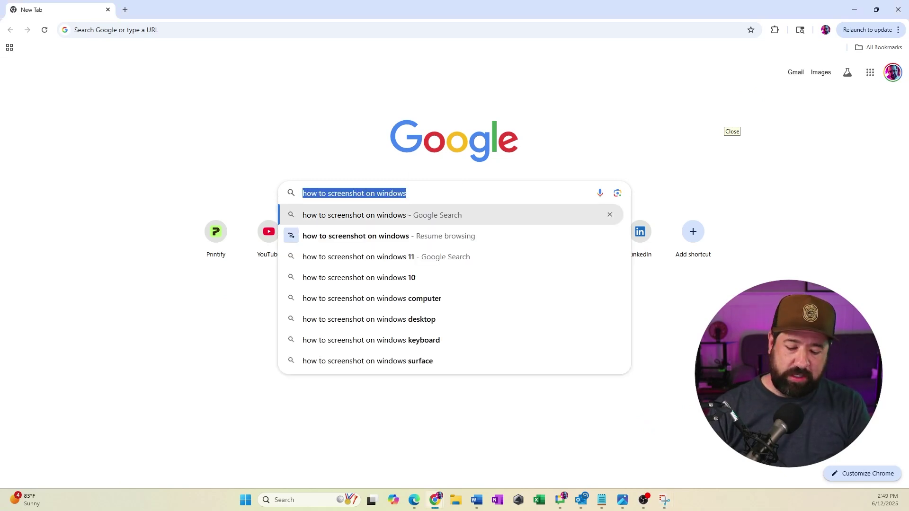
pyautogui.write('asl;kdfja;lsdkfjas;ldkfjas;dlkfas;dlfkjas;ldkfjs;adlkf')
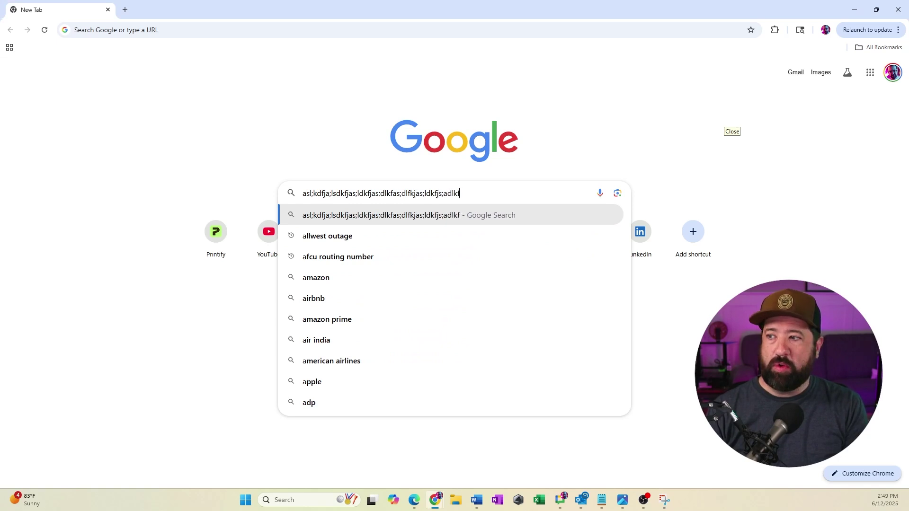
pyautogui.write('j')
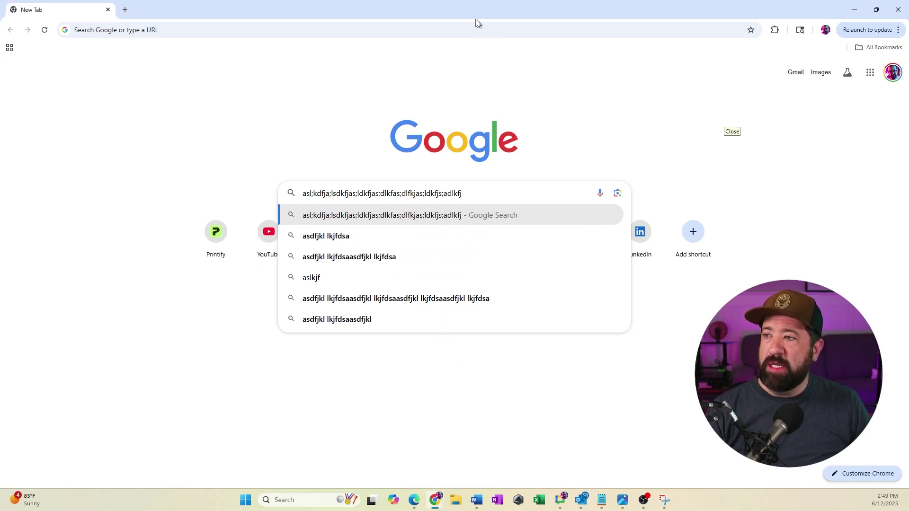
pyautogui.click(422, 17)
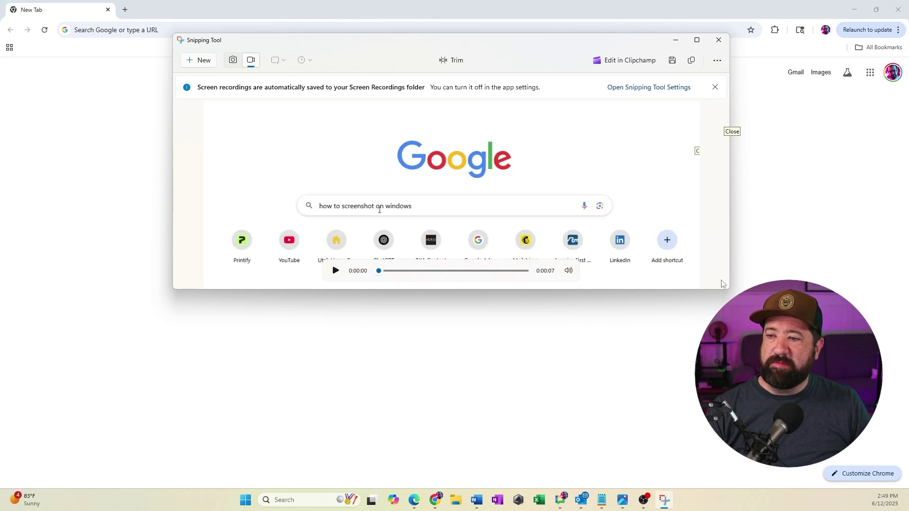
# - Play back the finished screen recording, and look at its Save As options without saving a copy
pyautogui.click(335, 271)
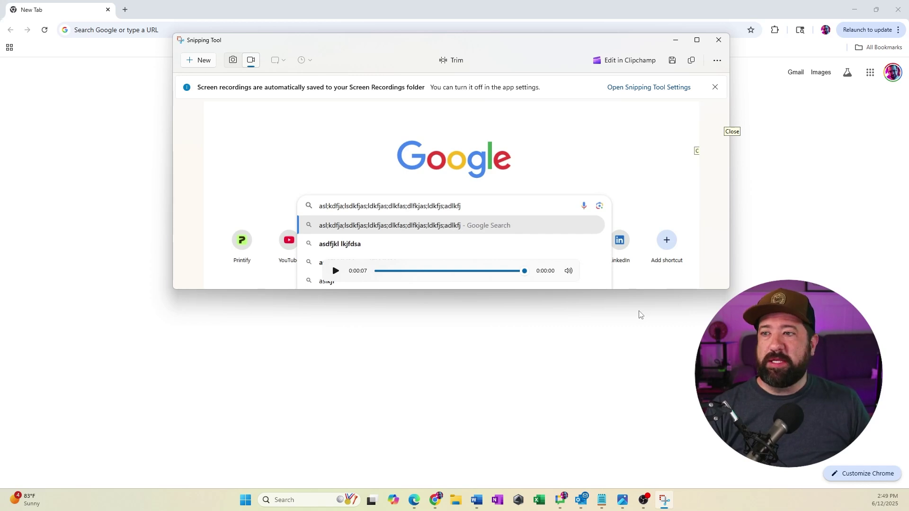
pyautogui.click(672, 61)
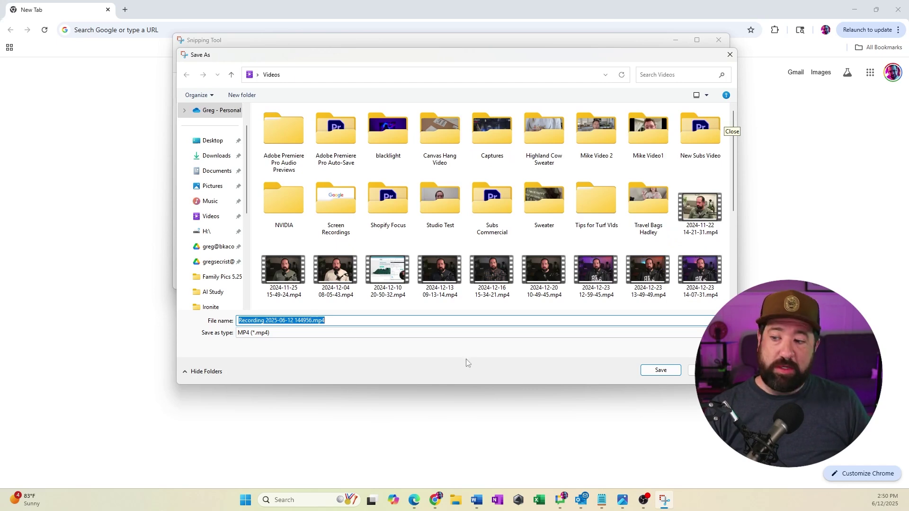
pyautogui.click(692, 370)
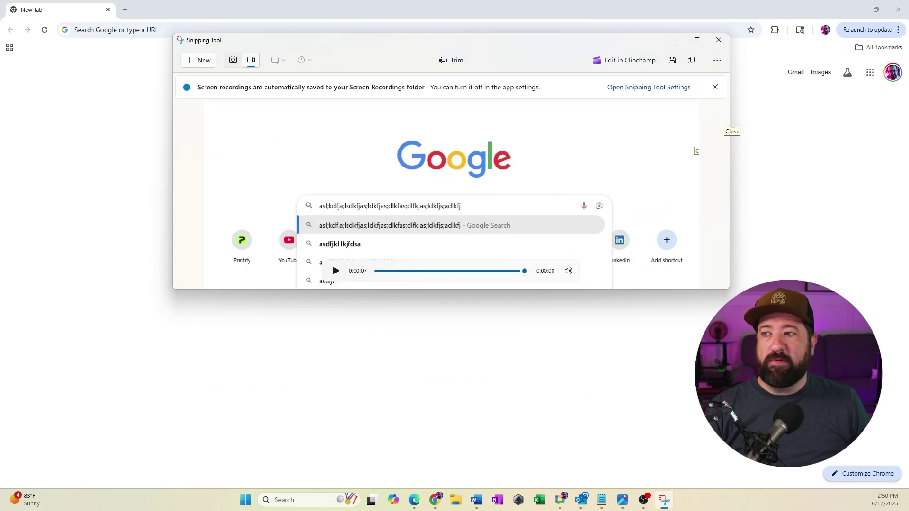